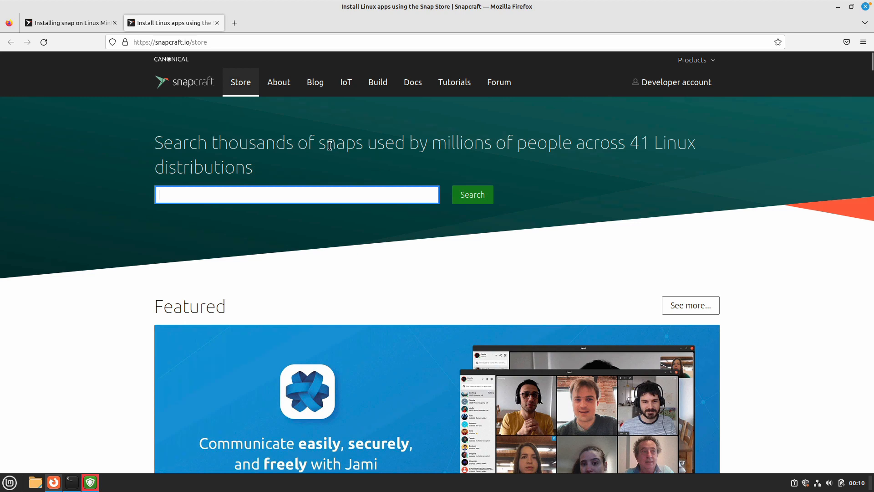
Switch to the 'Installing snap on Linux Mint' guide and check its page address
left_click_drag(326, 146, 367, 148)
left_click(370, 167)
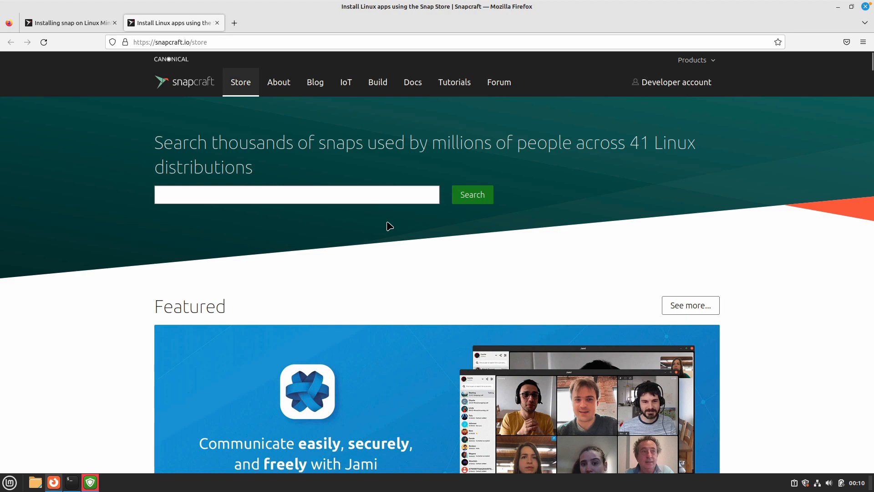
scroll(387, 226, "down", 15)
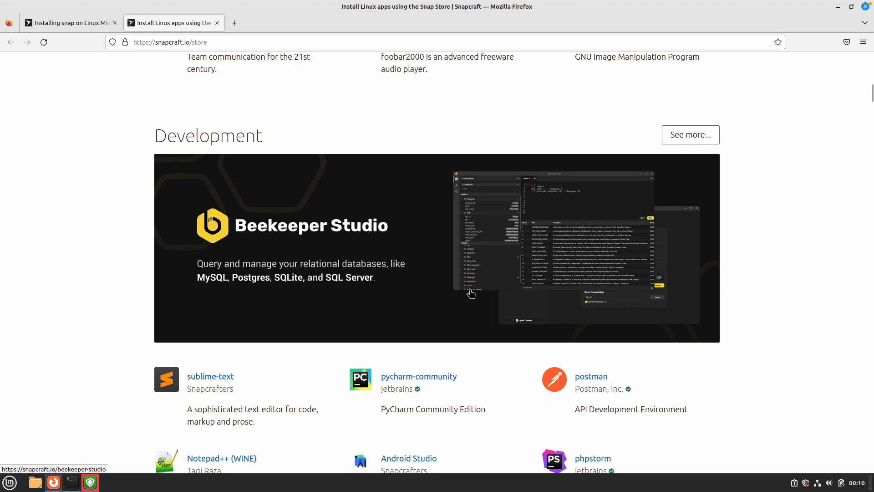
scroll(471, 292, "down", 10)
scroll(472, 292, "down", 5)
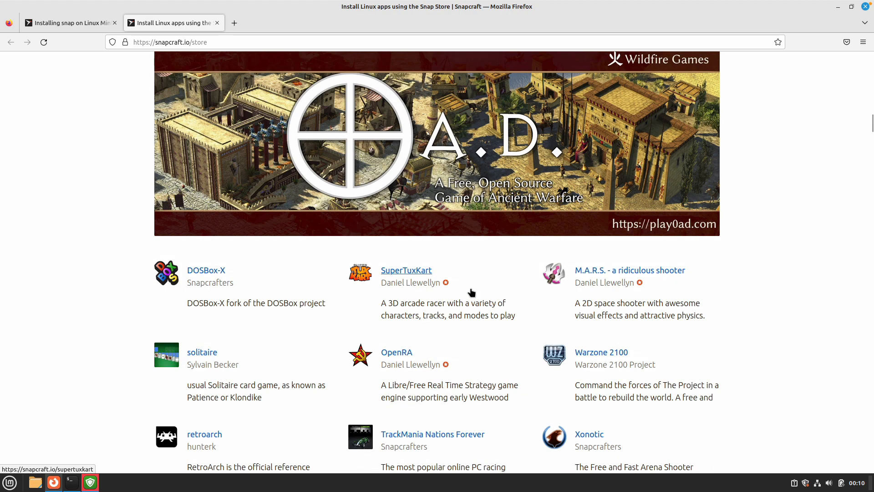
scroll(504, 305, "up", 3)
scroll(503, 304, "up", 5)
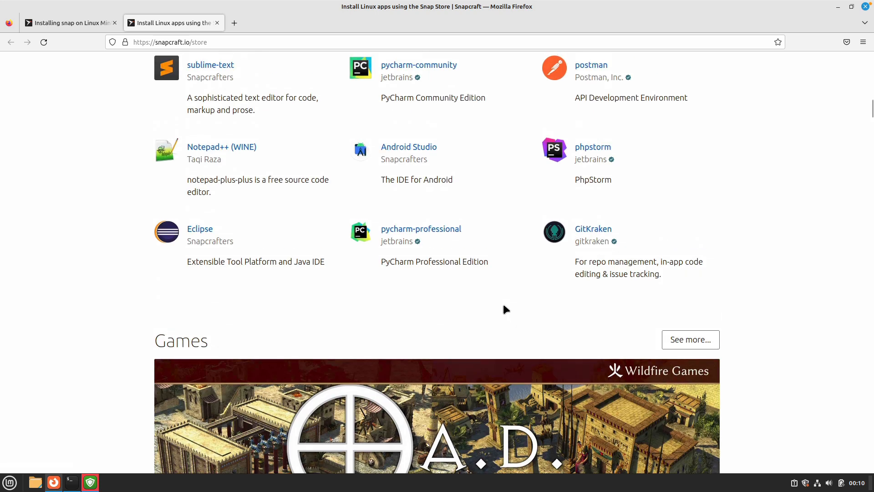
scroll(503, 304, "up", 4)
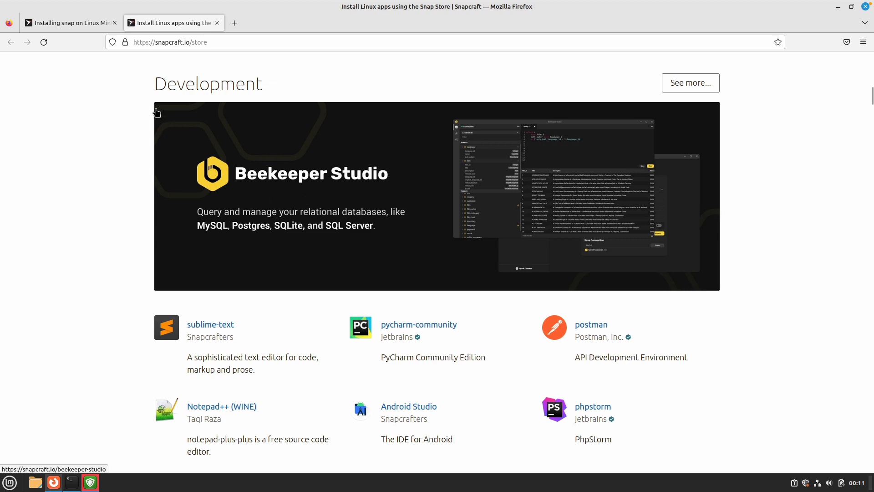
left_click(72, 22)
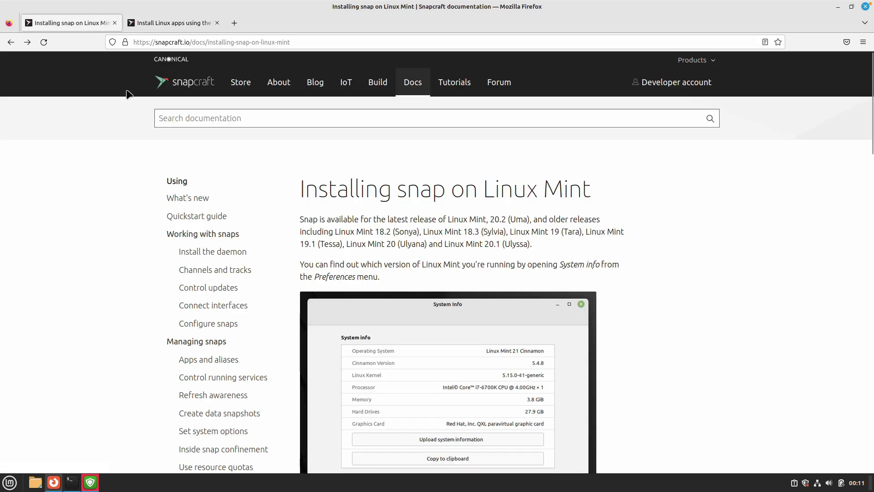
double_click(188, 42)
triple_click(178, 42)
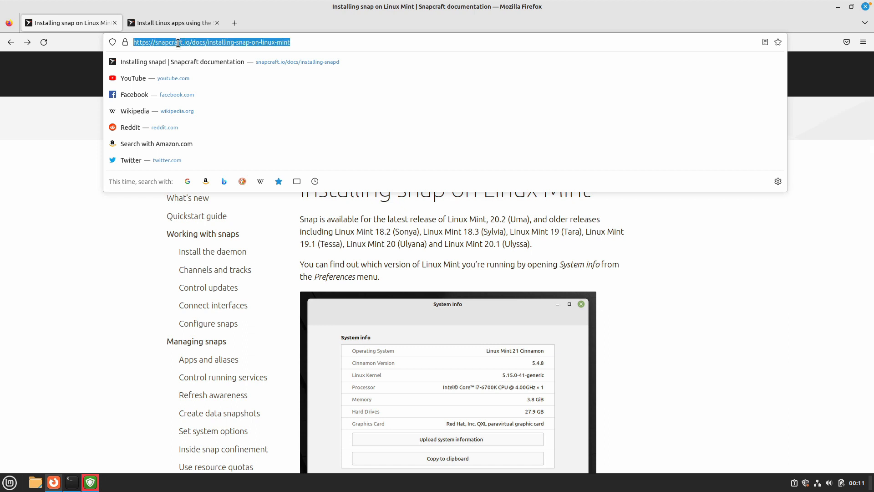
left_click(319, 244)
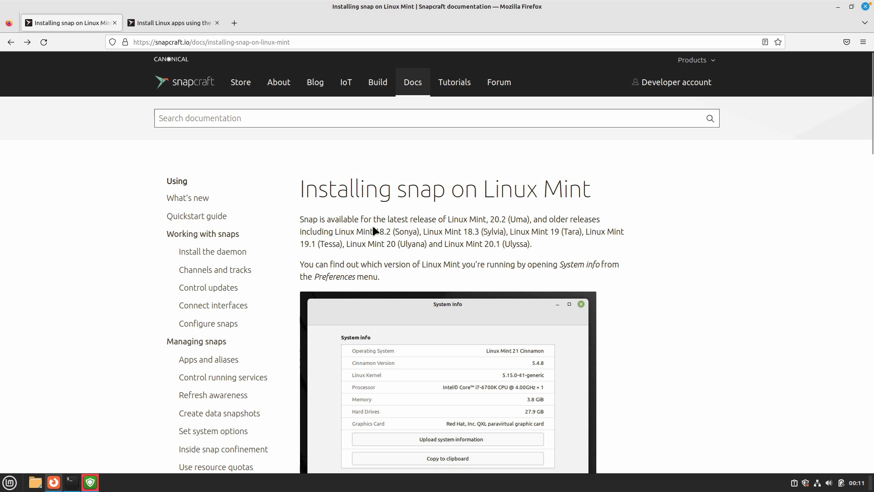
scroll(375, 232, "down", 8)
scroll(380, 243, "down", 8)
scroll(381, 244, "down", 2)
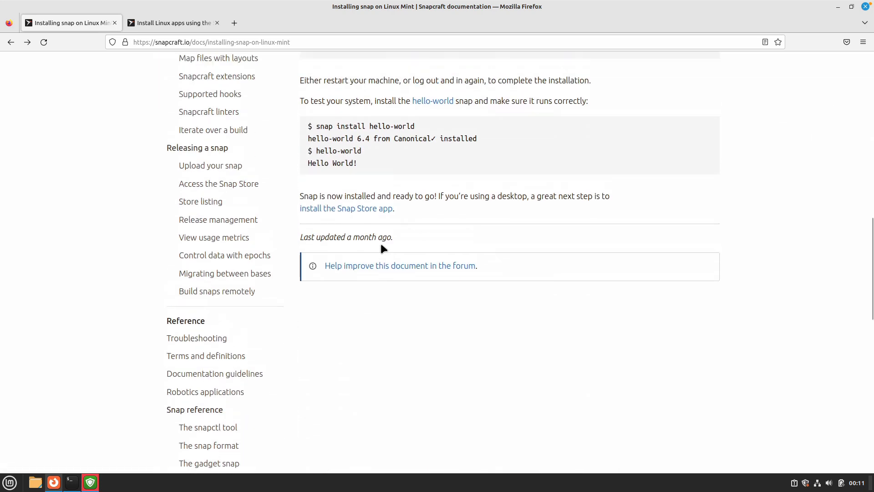
scroll(380, 243, "up", 3)
scroll(380, 243, "up", 2)
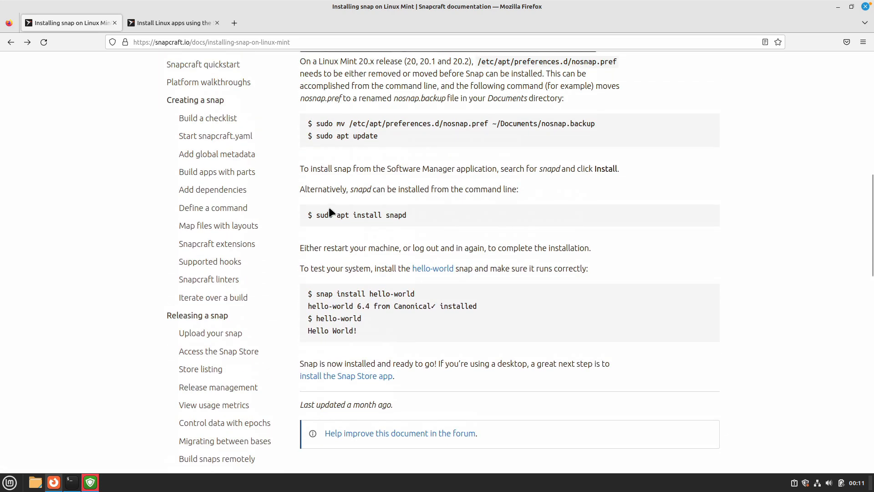
Copy the sudo mv command that moves nosnap.pref to a backup, reviewing the install snapd line
left_click_drag(315, 123, 596, 123)
right_click(595, 124)
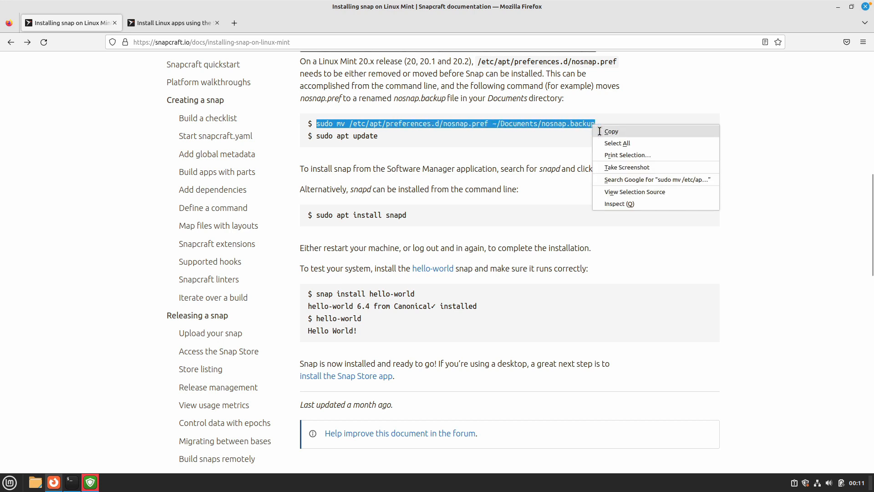
left_click(600, 131)
left_click(552, 148)
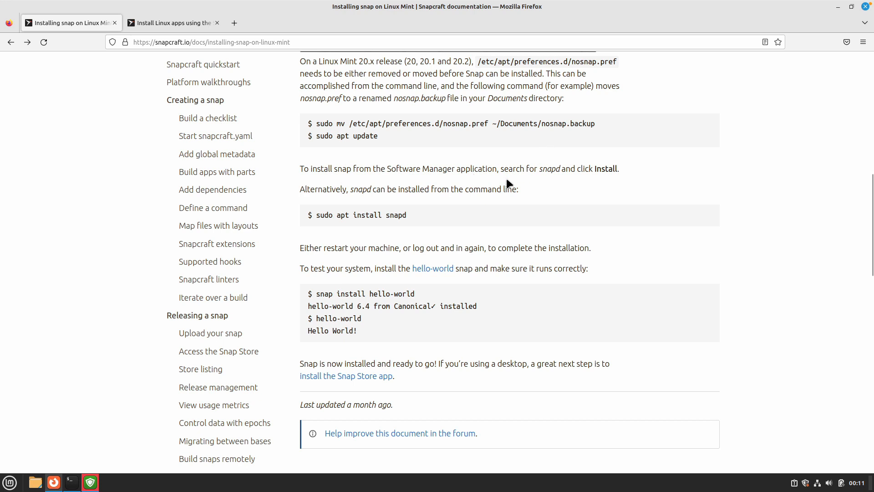
triple_click(417, 124)
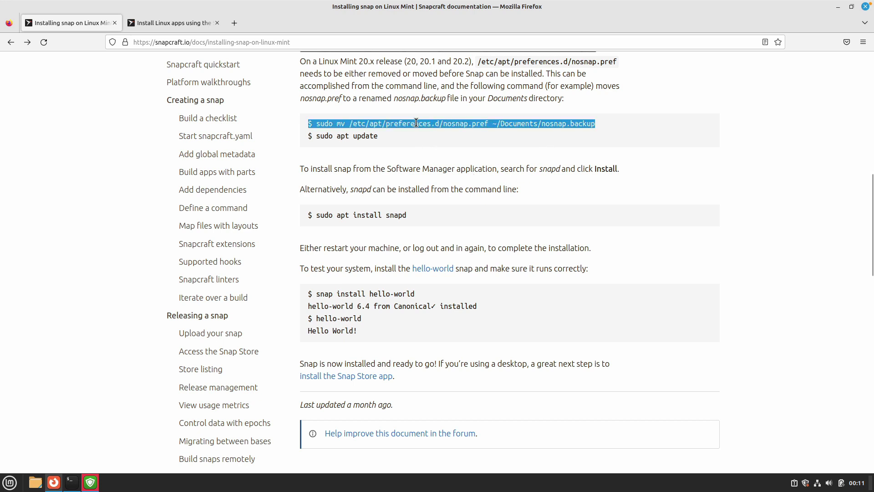
left_click(444, 127)
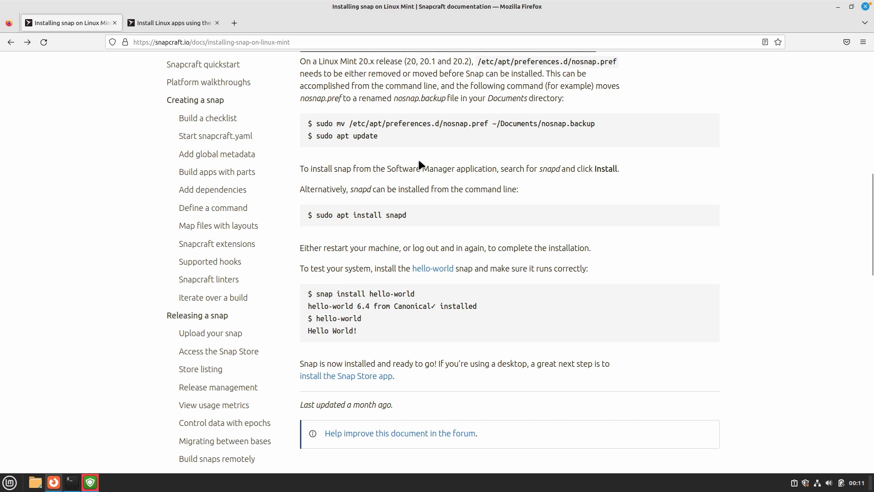
left_click_drag(361, 215, 407, 214)
left_click(406, 228)
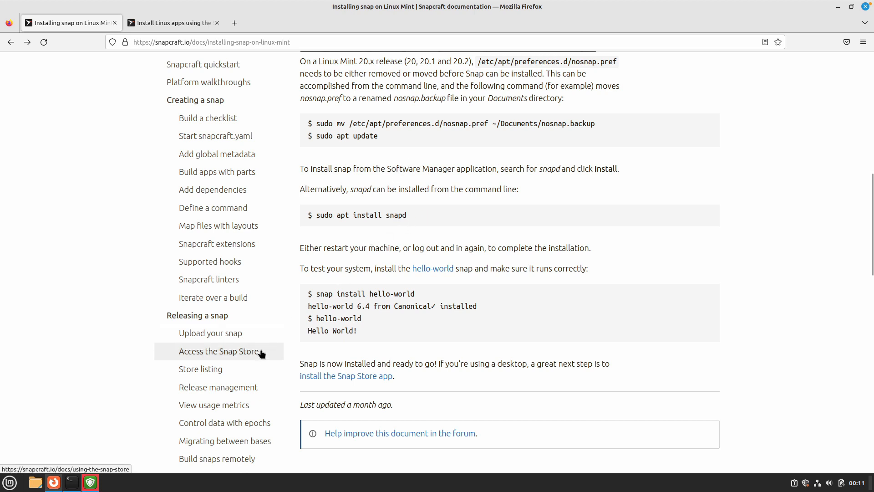
Paste and run the nosnap.pref move command in the terminal, then clear the screen
left_click(70, 483)
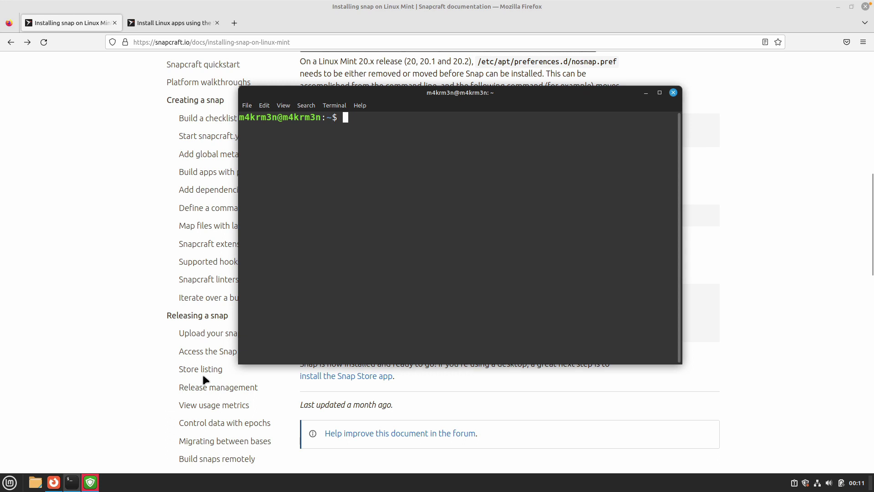
right_click(415, 179)
left_click(441, 233)
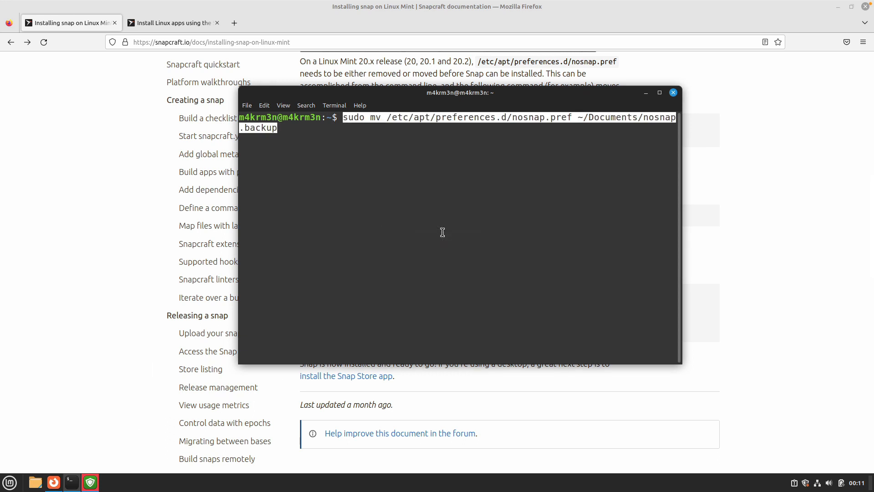
key("Return")
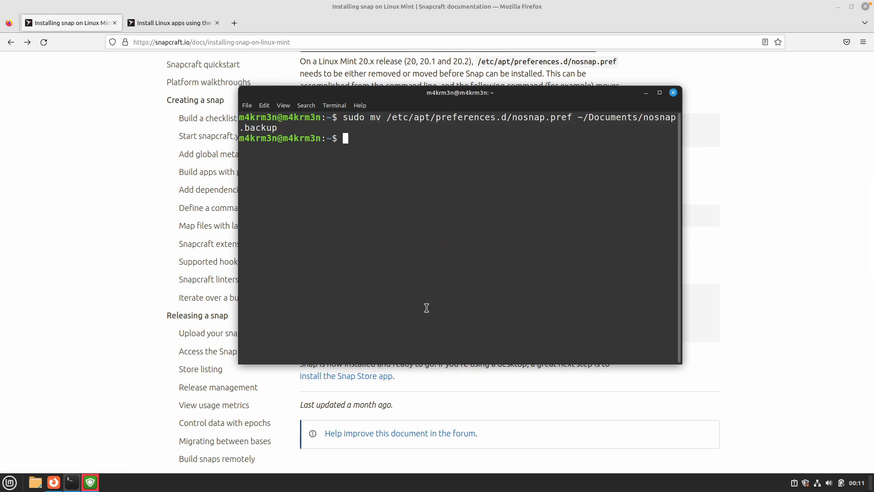
type("clear")
key("Return")
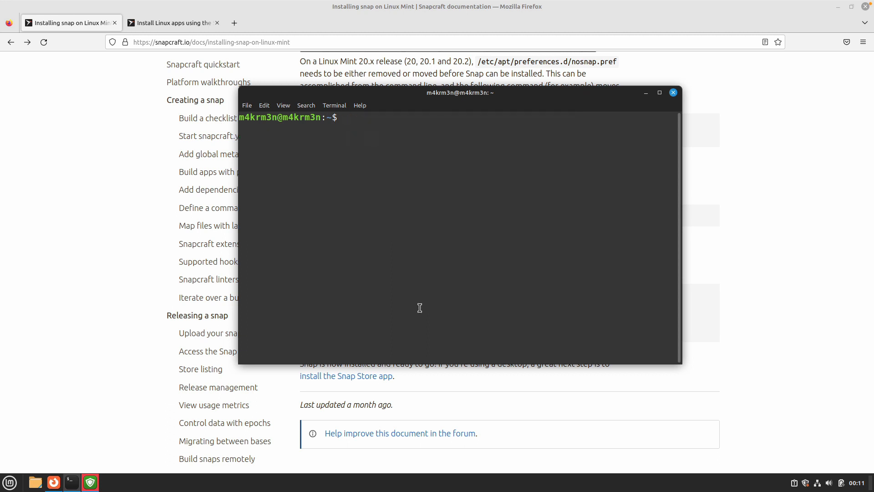
type("sudo apt ")
type("update s")
Refresh the package lists with 'sudo apt update'
key("BackSpace")
key("BackSpace")
key("Return")
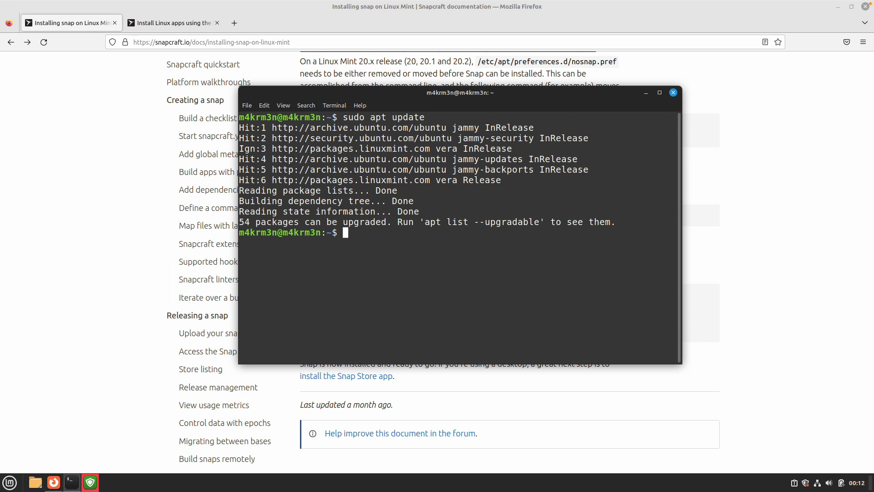
type("clear")
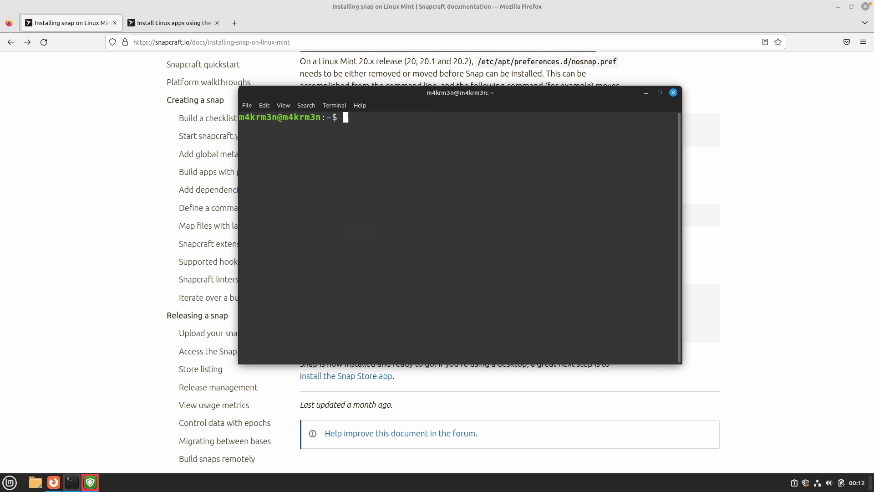
Clear the screen and install snapd with 'sudo apt install snapd'
key("Return")
type("sudp")
key("BackSpace")
type("o ")
type("apt install ")
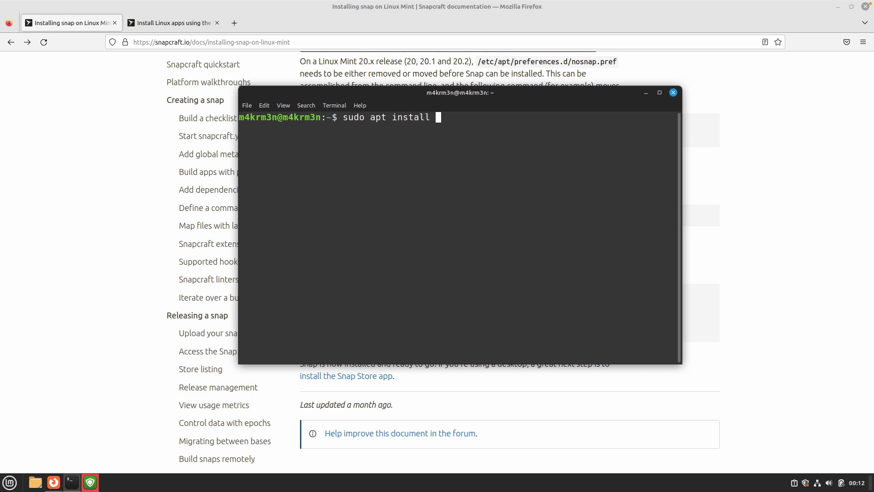
type("sa")
key("BackSpace")
type("napd")
key("Return")
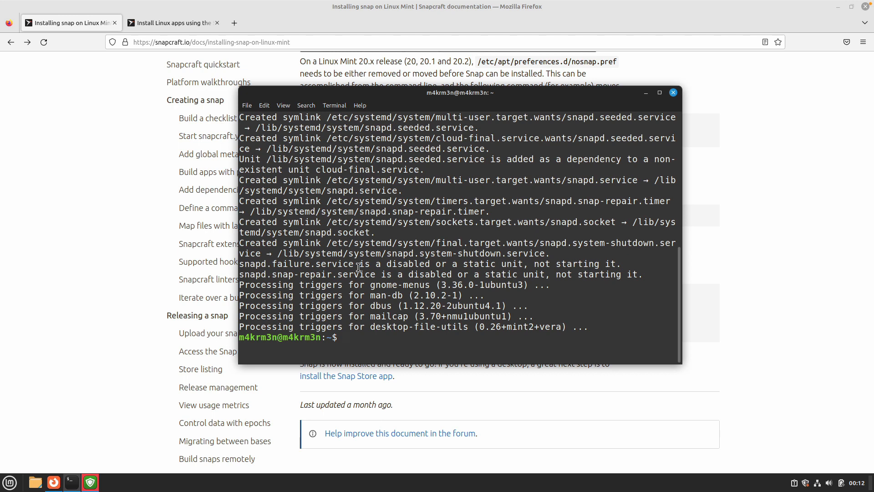
type("clear")
Clear the screen and run 'sudo snap' to confirm it prints its usage help
key("Return")
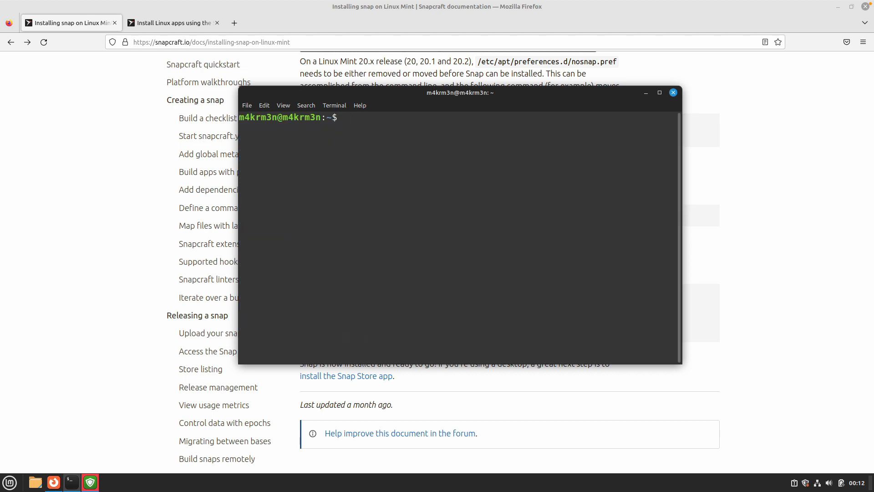
type("sudpo")
key("BackSpace")
key("BackSpace")
key("BackSpace")
type("o")
key("BackSpace")
key("BackSpace")
key("BackSpace")
type("sud")
type("o snap")
key("Return")
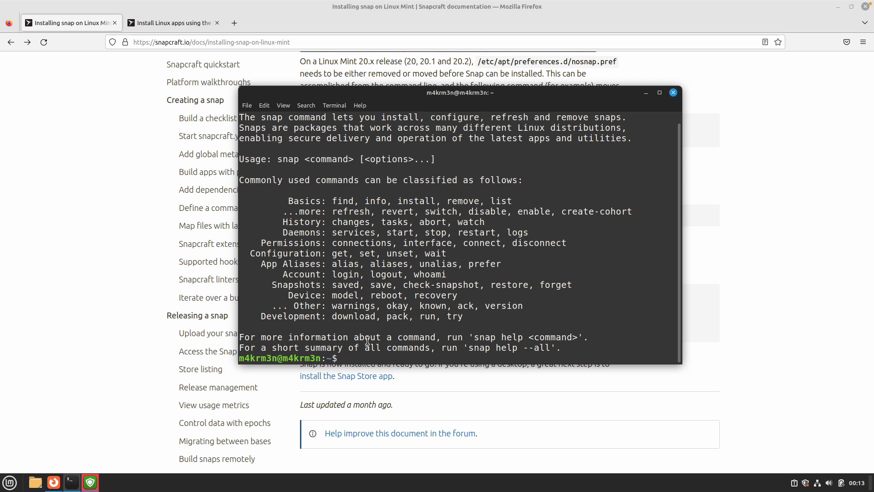
scroll(350, 337, "up", 1)
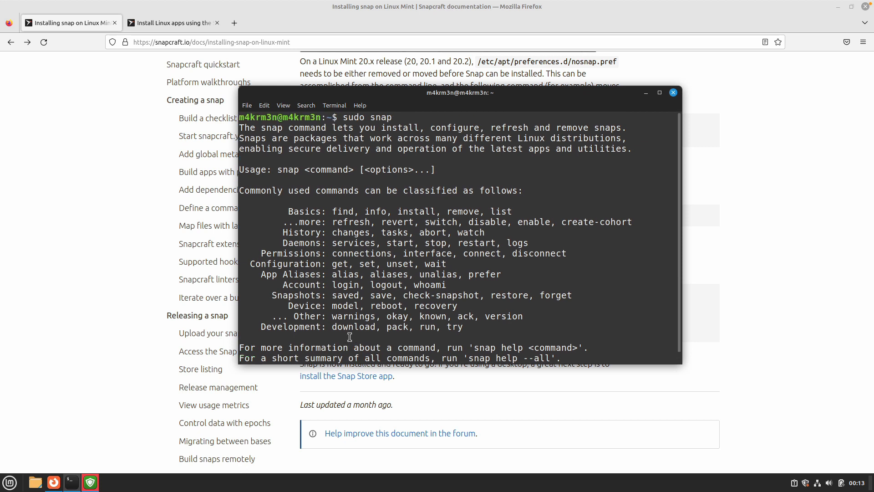
scroll(350, 337, "down", 1)
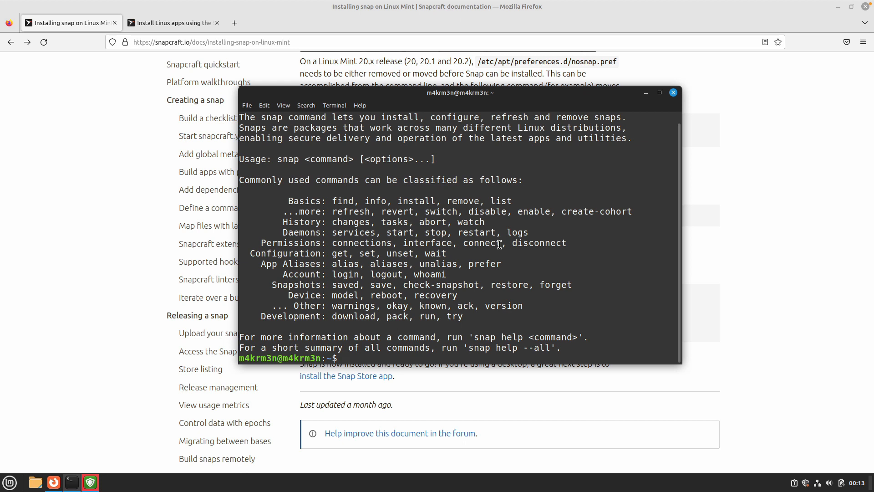
type("c;lea")
Clear the snap help output back to a fresh prompt
key("BackSpace")
key("BackSpace")
key("BackSpace")
key("BackSpace")
type("lear")
key("Return")
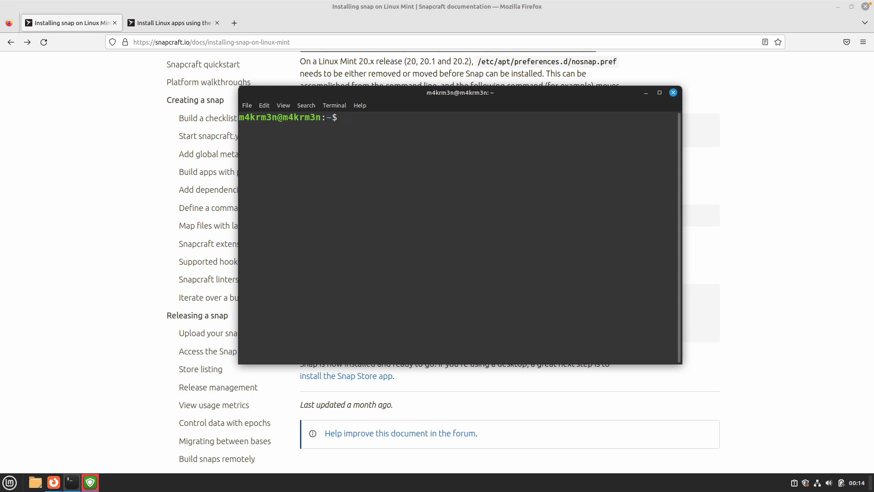
type("sudo snap ins")
type("tall n")
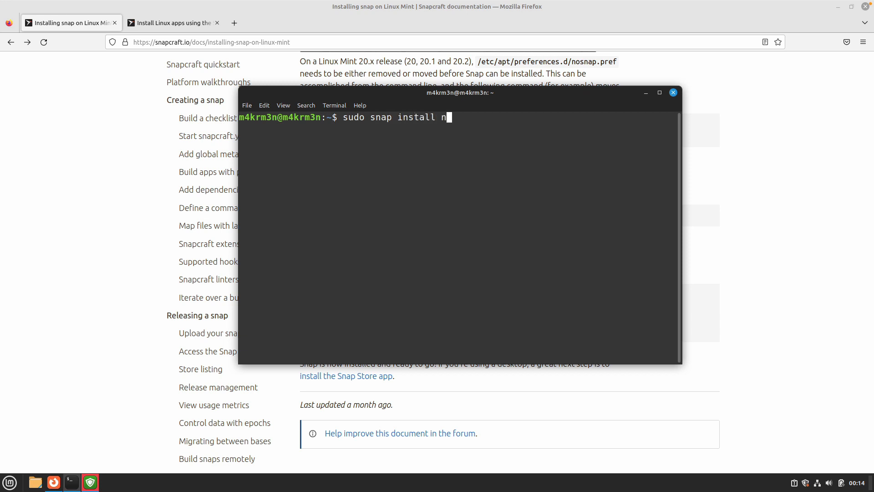
type("otepad")
type("-plus-p")
type("lus")
Install the notepad-plus-plus snap with 'sudo snap install notepad-plus-plus'
key("Return")
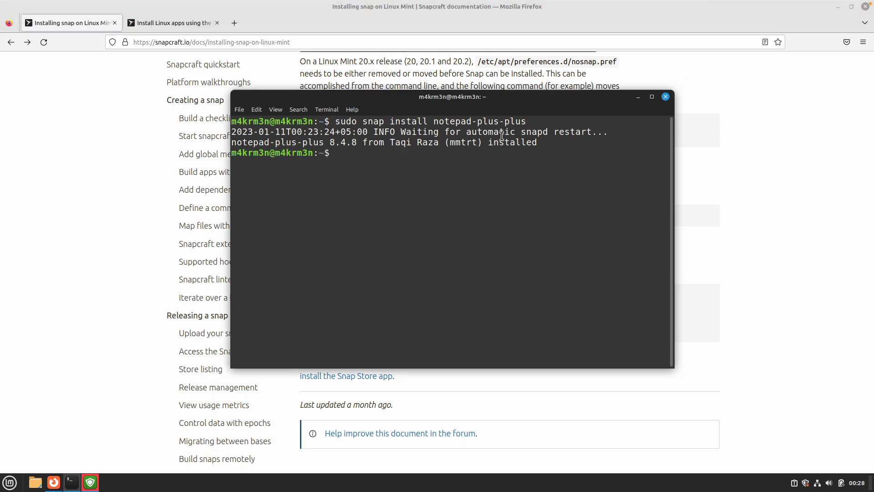
left_click_drag(444, 147, 410, 156)
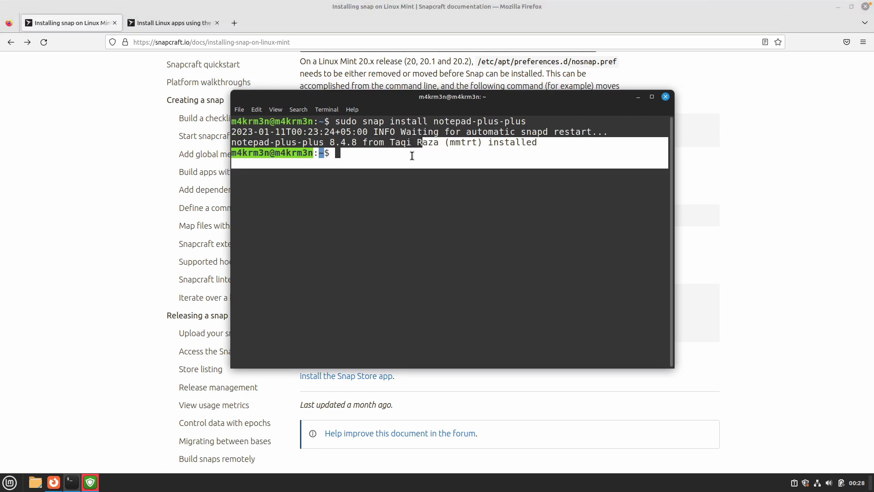
left_click(423, 153)
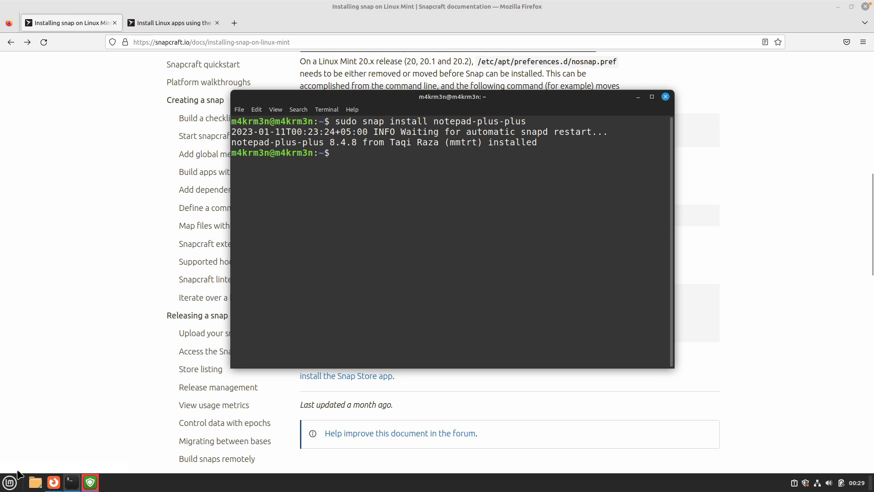
left_click(10, 483)
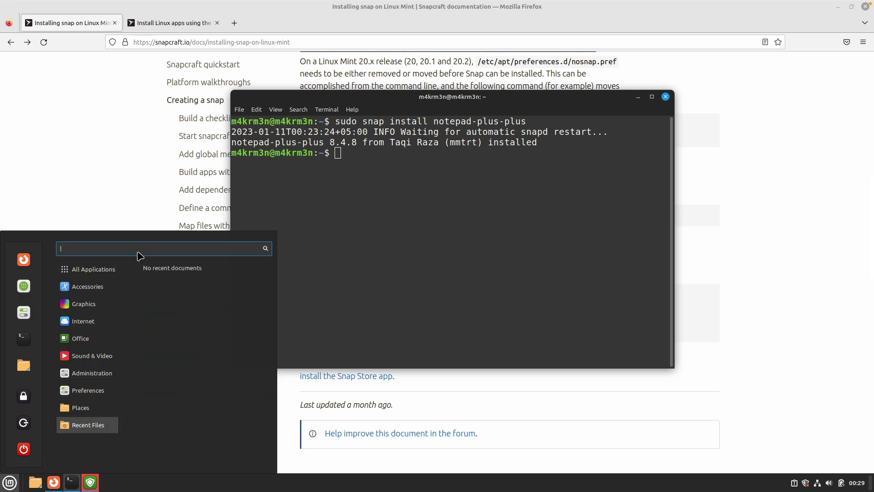
type("n")
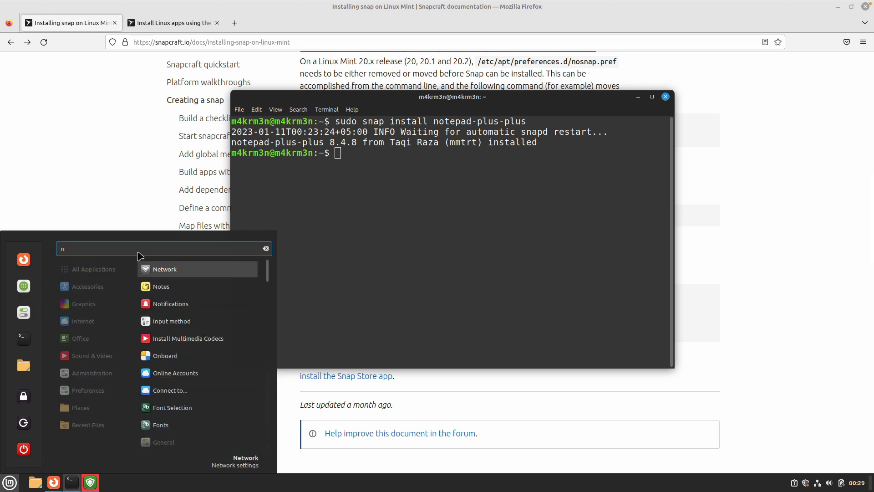
type("o")
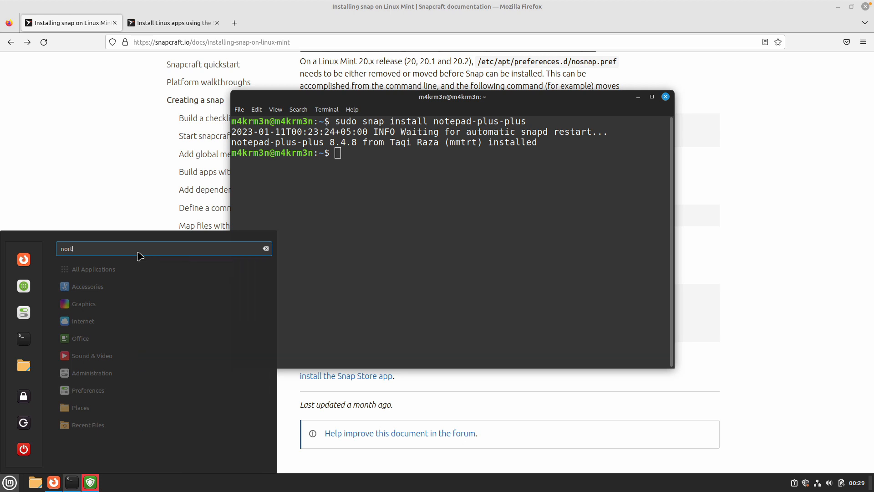
type("te")
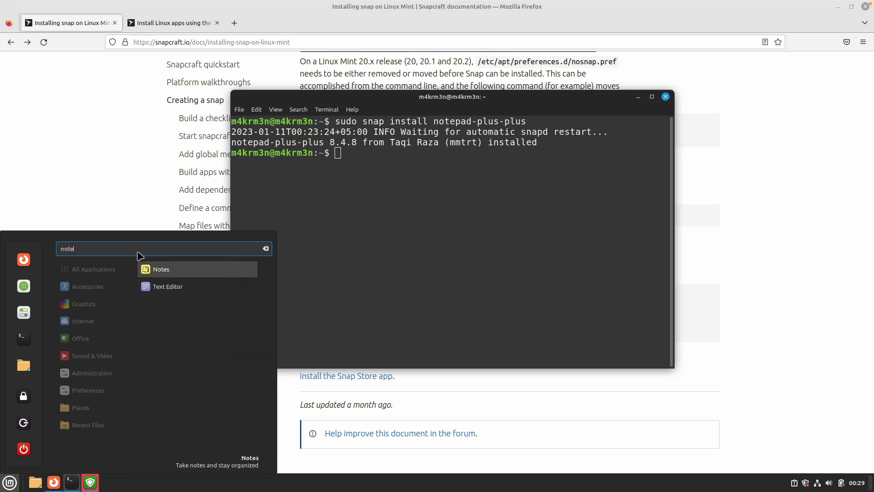
type("pad")
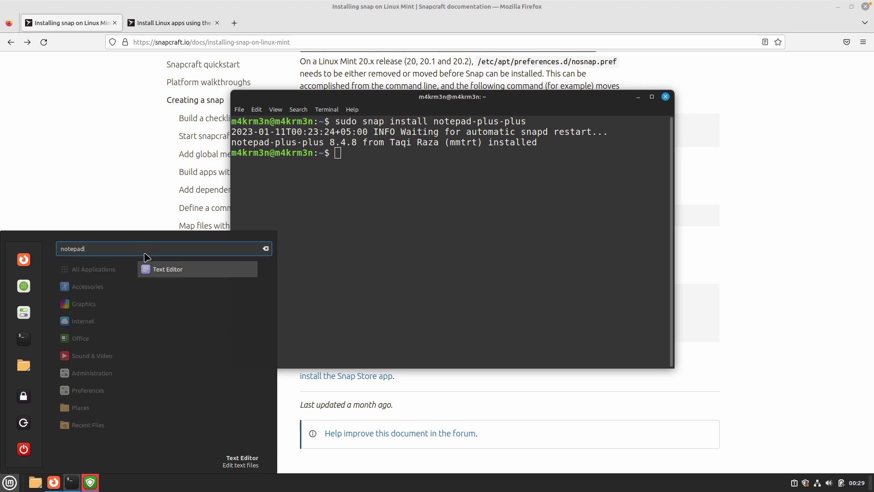
left_click(342, 251)
type("npo")
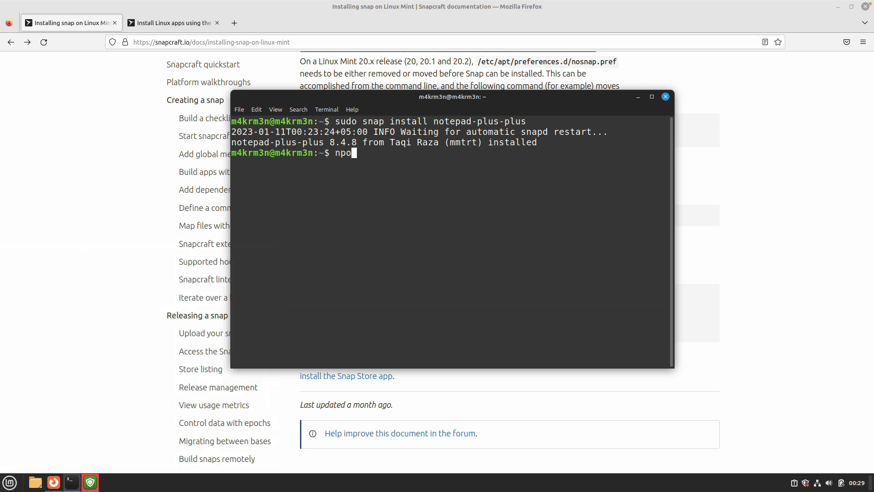
Run notepad-plus-plus from the prompt using Tab completion to launch it through Wine
key("BackSpace")
key("BackSpace")
type("ote")
key("Tab")
key("Return")
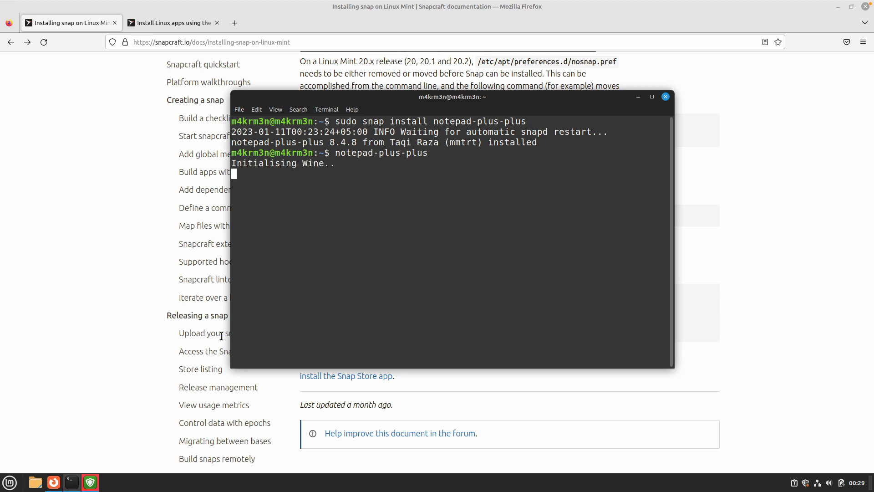
Wait out the Wine configuration and compatibility-layer notices, moving them aside
left_click(9, 482)
mouse_move(87, 390)
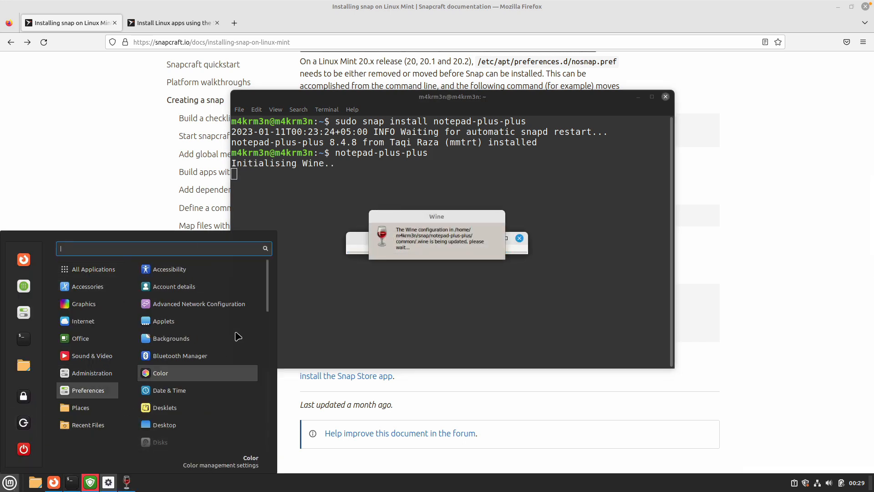
left_click(352, 202)
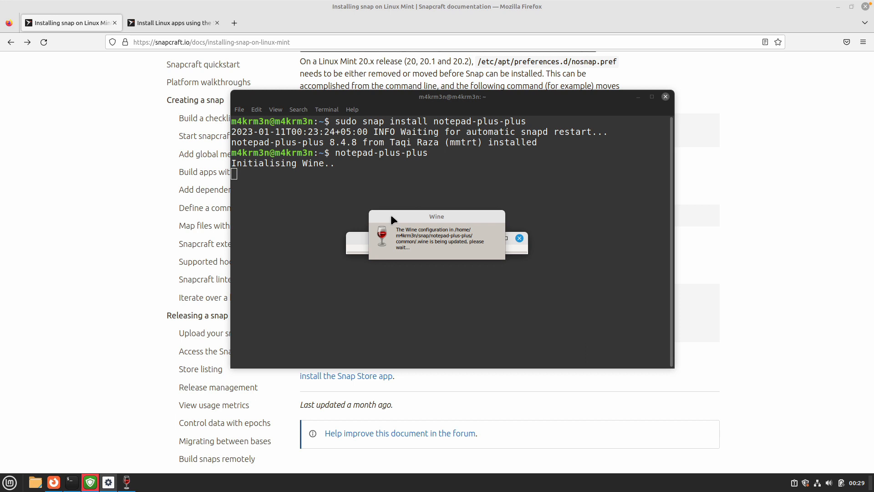
left_click_drag(391, 214, 475, 215)
left_click_drag(425, 238, 400, 246)
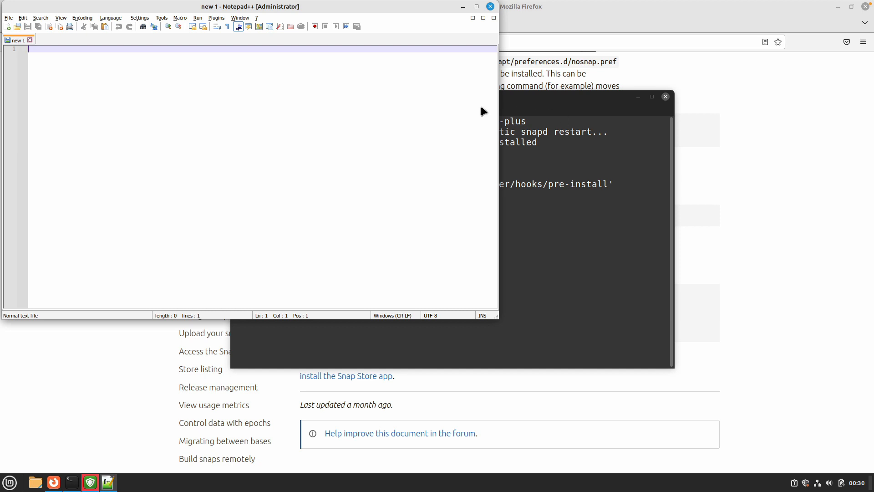
Centre the Notepad++ window and create tabs new 2 and new 3 with scratch text
mouse_move(321, 13)
left_mouse_down()
mouse_move(413, 104)
mouse_move(462, 136)
left_mouse_up()
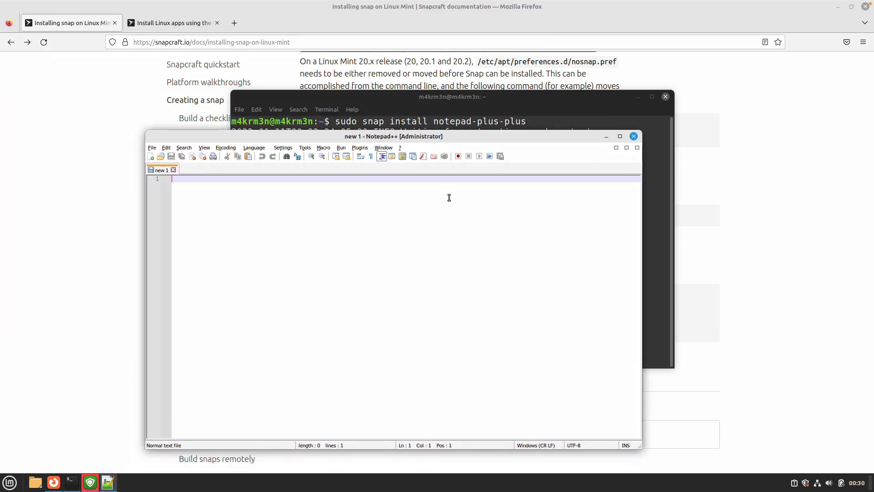
type("jkhas")
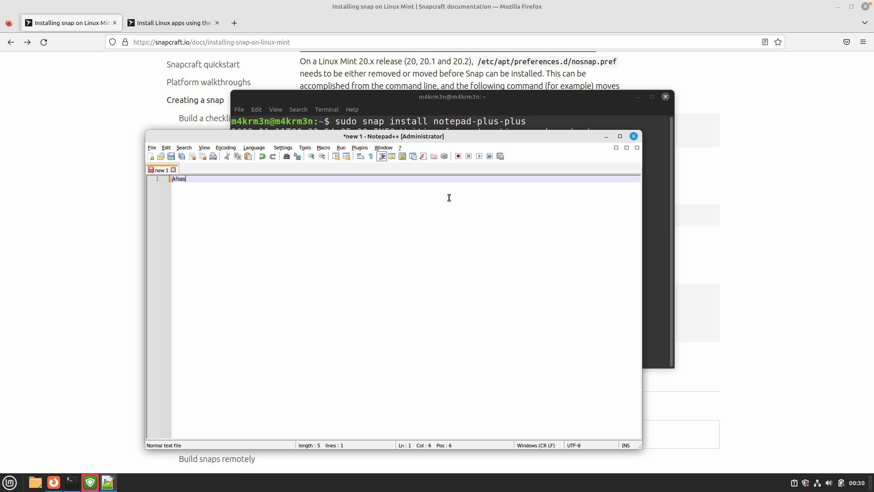
type("dkh")
type("f")
double_click(292, 166)
type("asd")
key("ctrl+a")
type("sda")
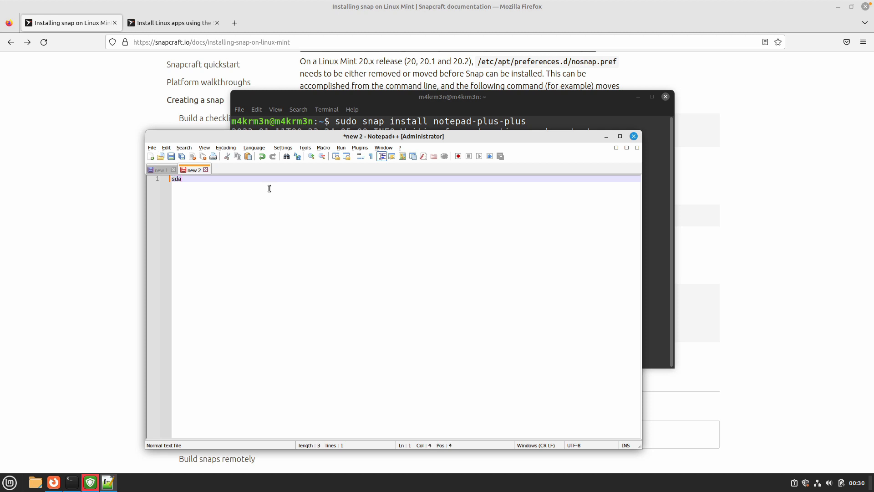
double_click(274, 169)
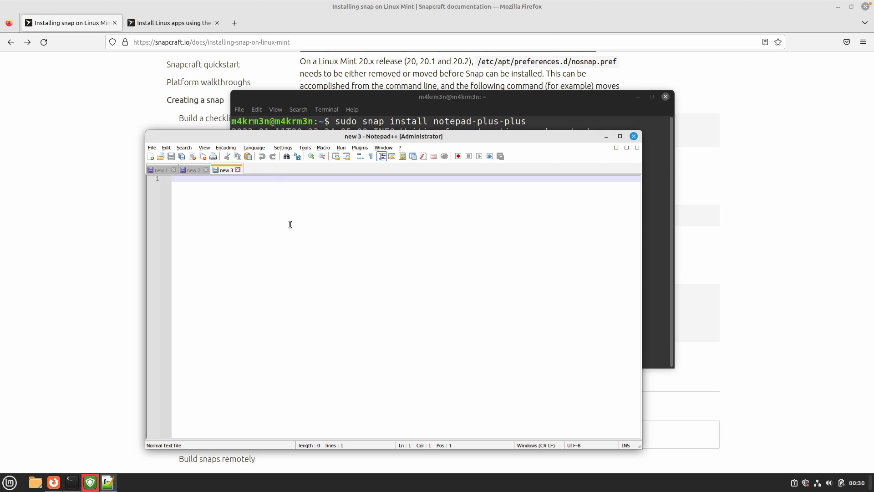
Browse the bundled Plugins list, close it, and move the window up and right
left_click(360, 147)
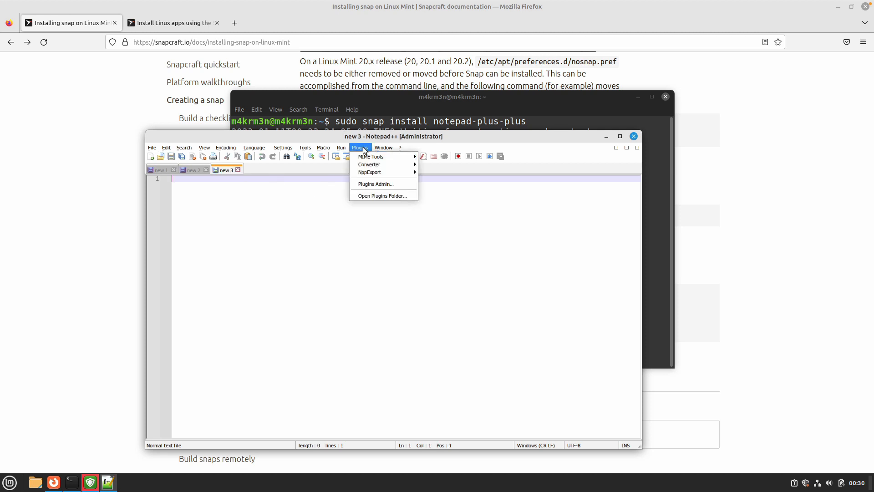
mouse_move(372, 157)
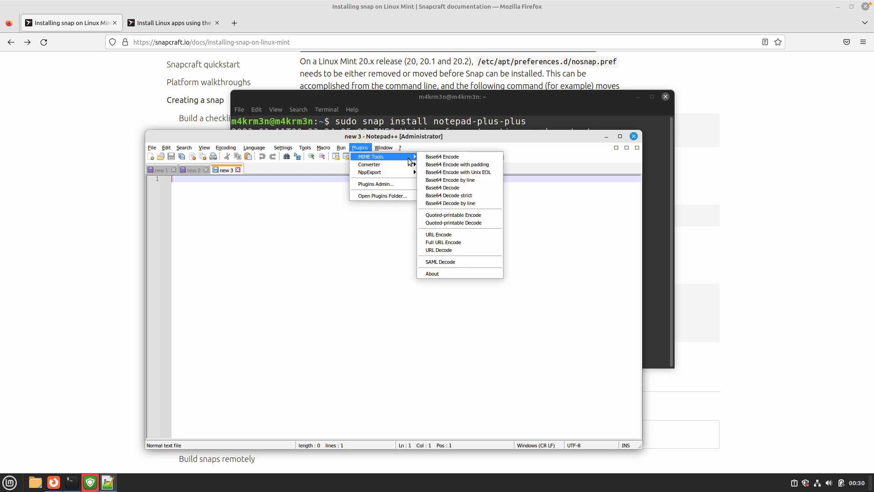
left_click(455, 221)
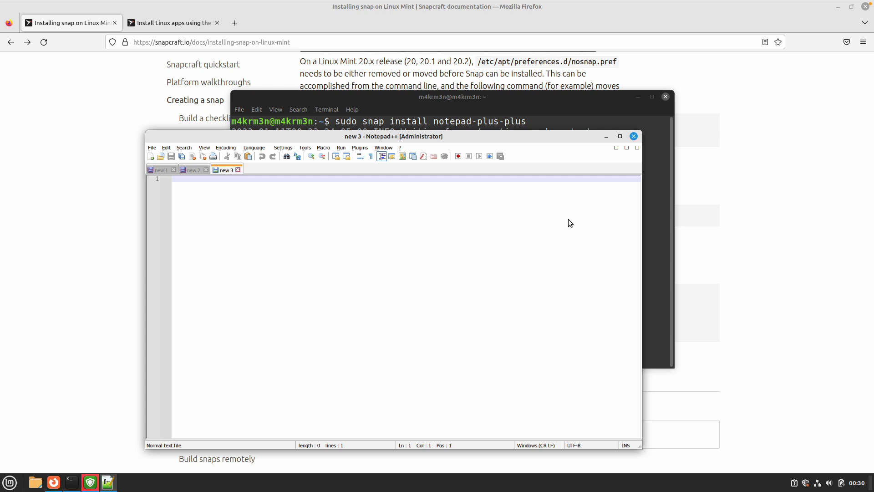
left_click_drag(500, 134, 610, 87)
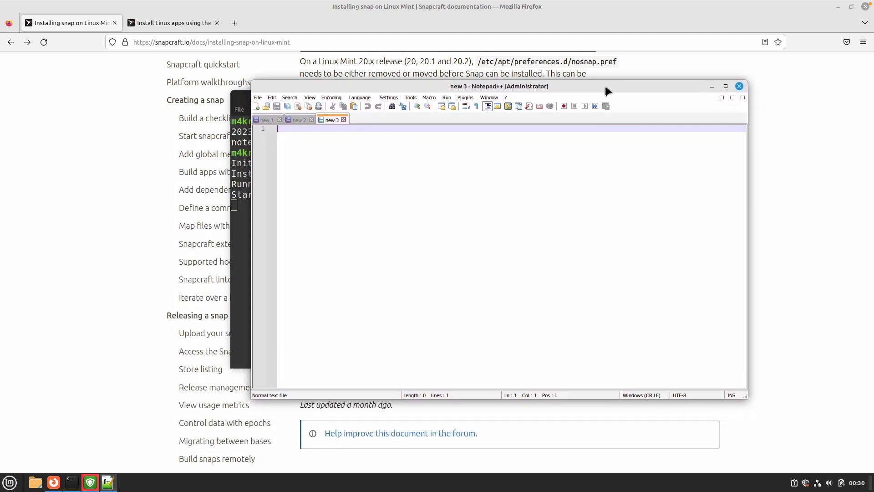
left_click_drag(606, 86, 660, 75)
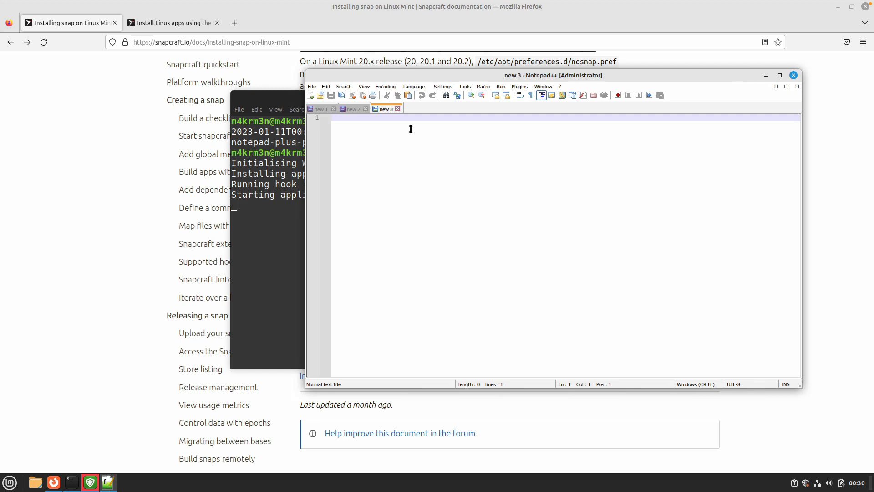